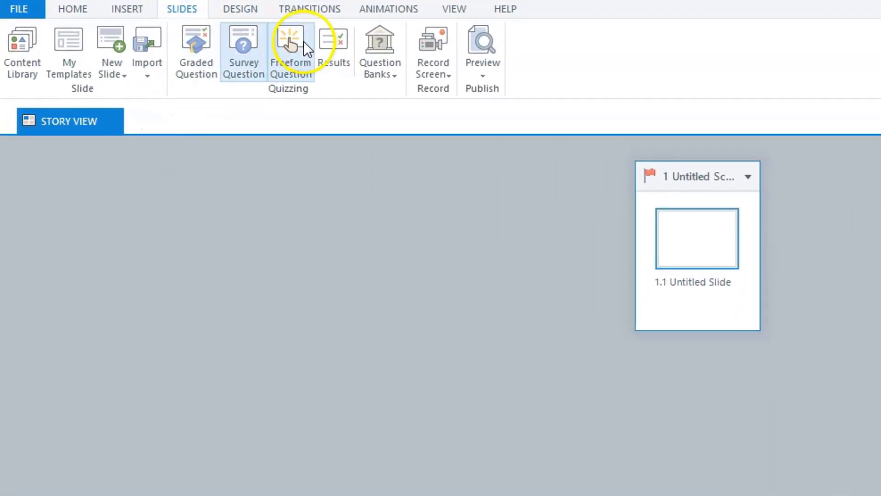
Step: Review the step-by-step mode options, keep View mode steps, and choose the single video slide option
click(433, 50)
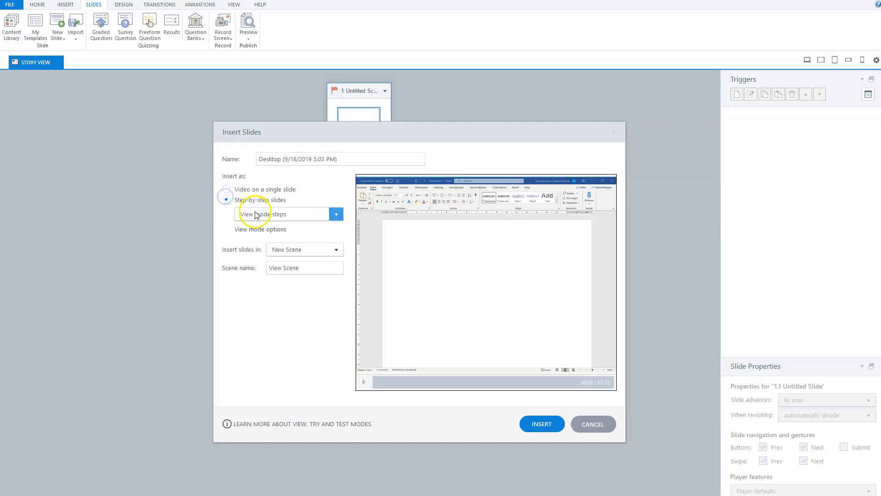
click(255, 214)
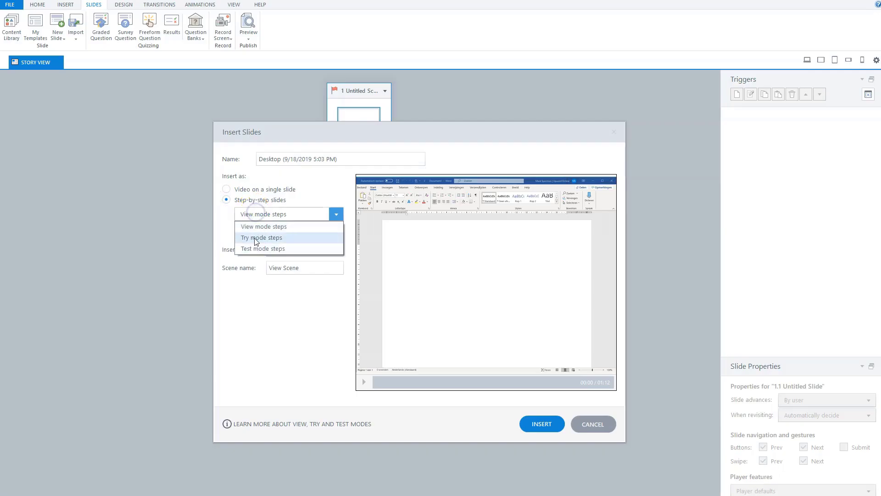
click(262, 183)
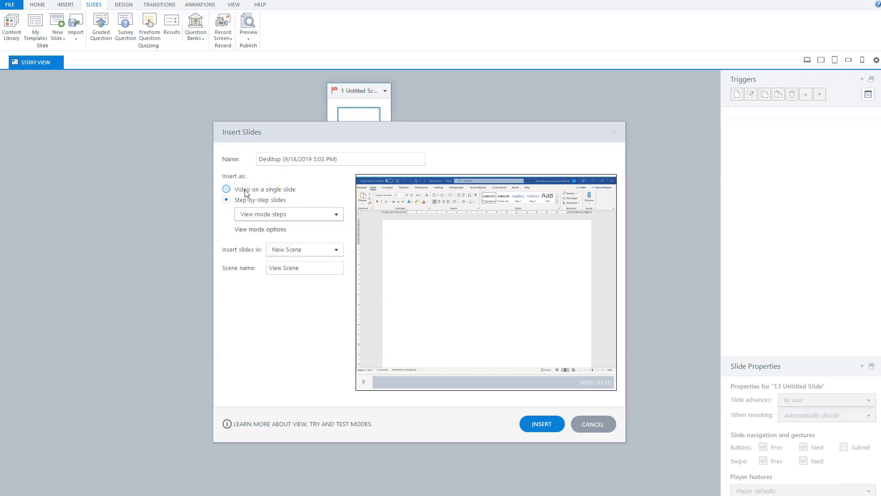
click(226, 189)
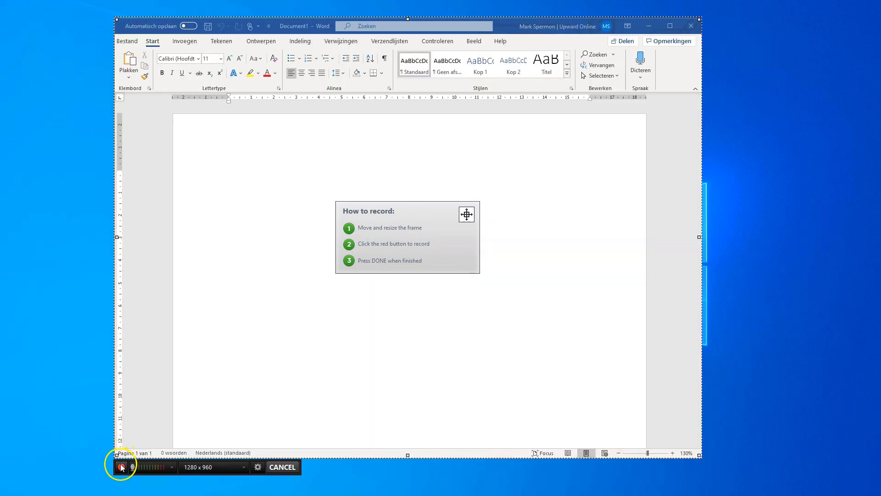
Step: Leave the screen recorder and return to Story View, showing scene 1 with slide 1.1
click(121, 467)
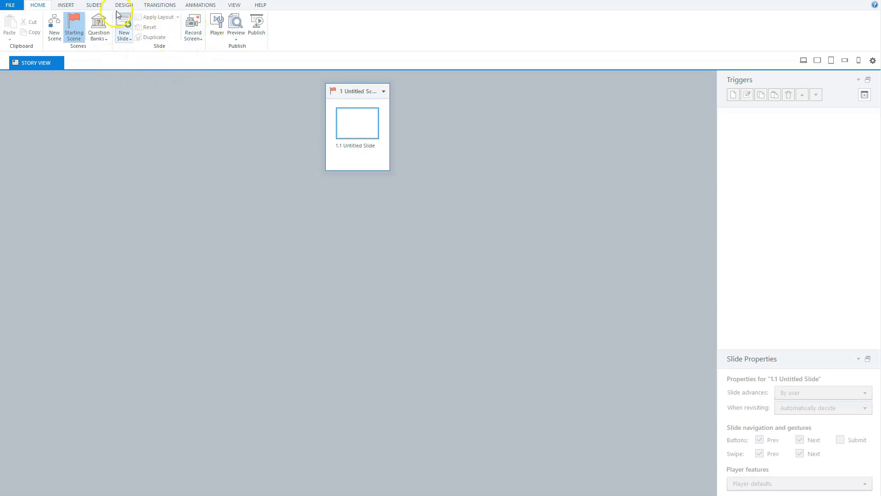
Step: Open the Change Story Size dialog from the Design tab, showing the current 720x540 (4:3) size
click(94, 5)
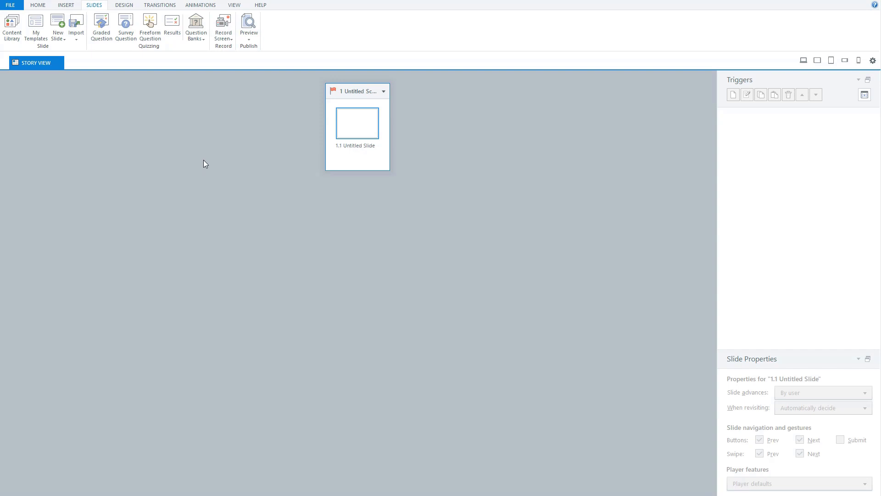
click(124, 5)
click(12, 31)
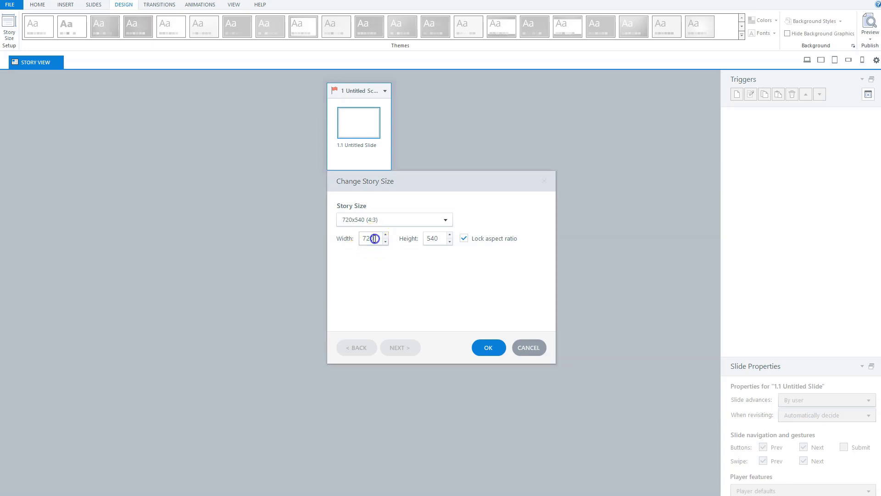
Step: Set the story size to a custom 1280 x 960 with Lock aspect ratio off, and apply it
double_click(355, 239)
text(1280)
click(464, 238)
double_click(435, 238)
text(960)
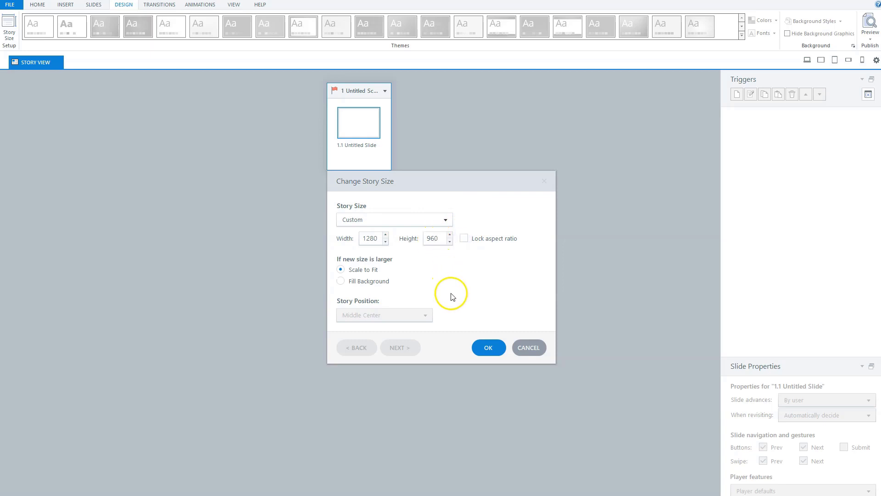
click(487, 348)
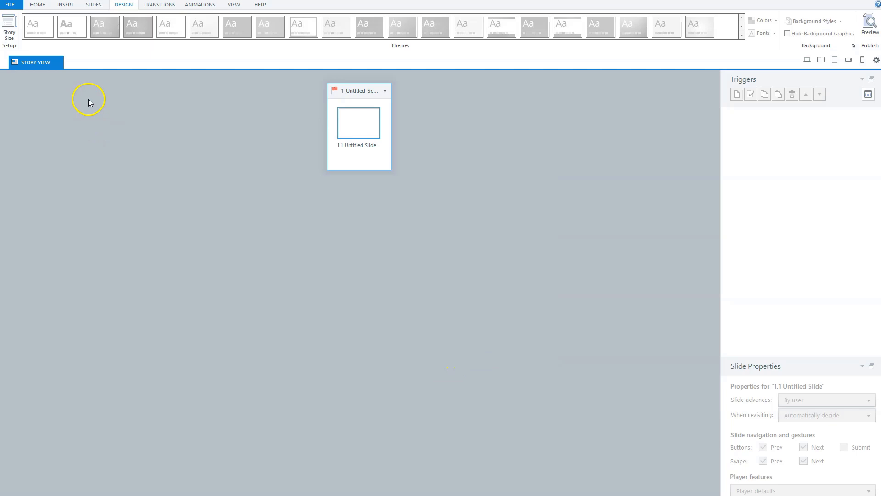
Step: Open the screen recorder, then move its capture frame and shrink it to about 990 by 742
click(92, 5)
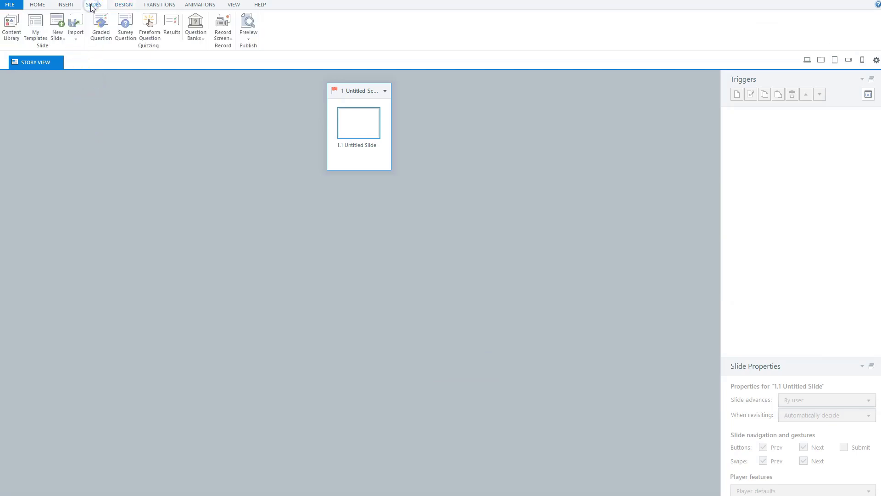
click(220, 23)
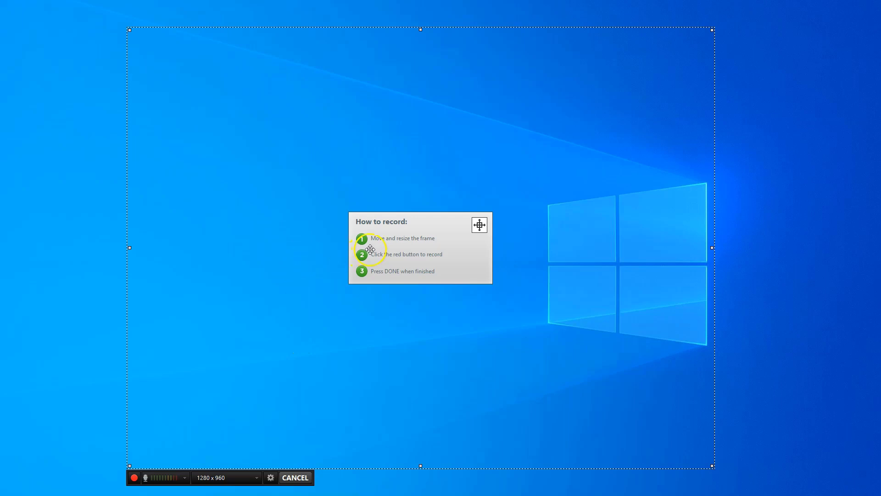
mouse_move(370, 250)
mouse_down()
mouse_move(370, 189)
mouse_move(387, 236)
mouse_move(358, 238)
mouse_up()
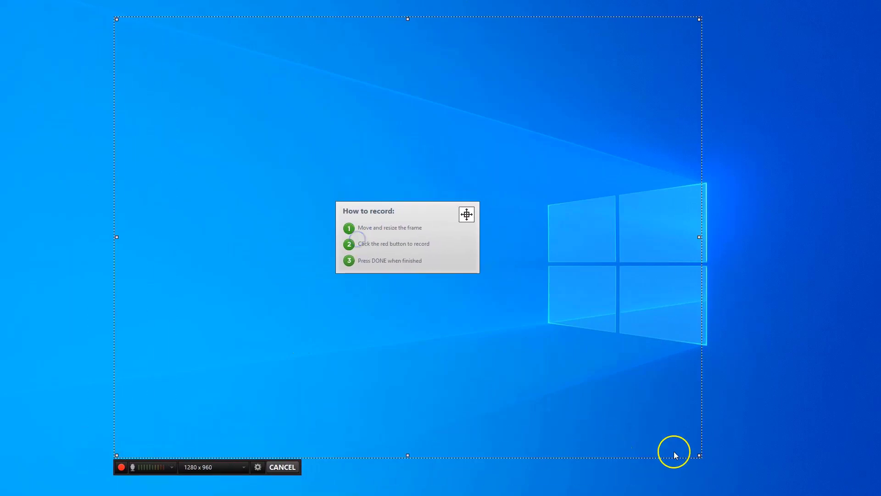
drag(701, 455, 472, 355)
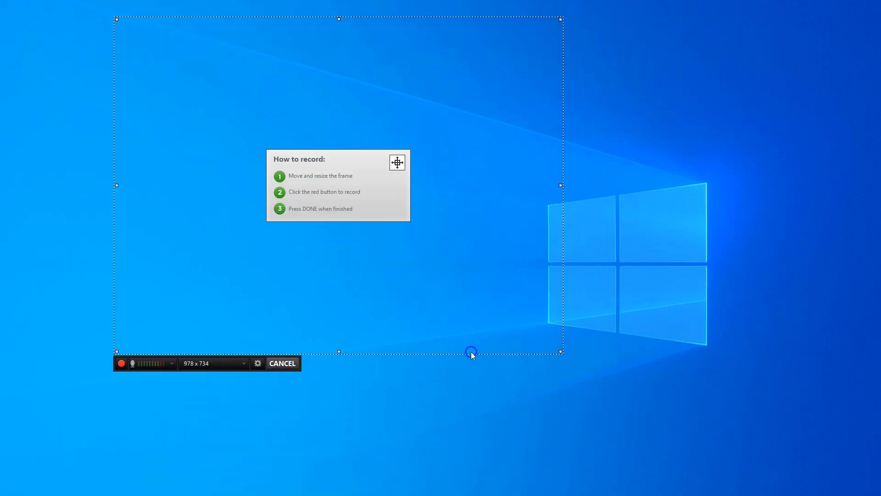
Step: Check the microphone sources without changes and set the capture area to 1280 x 960 (Story Size)
click(122, 364)
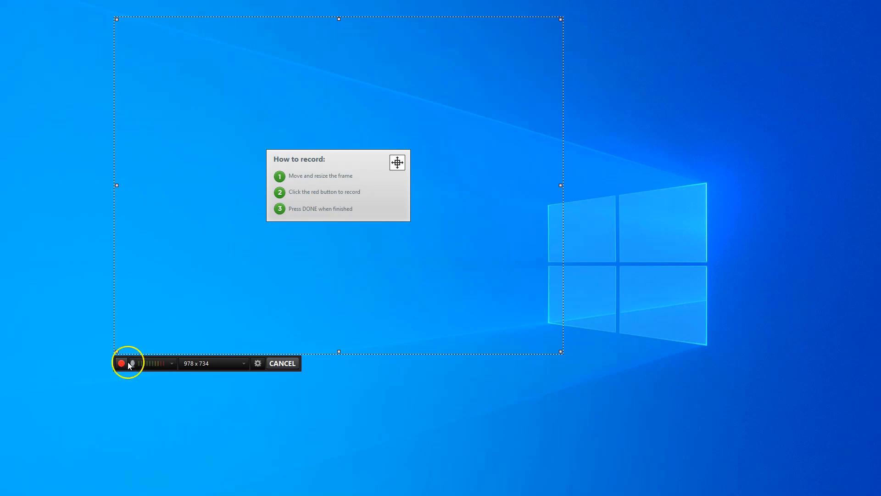
click(172, 364)
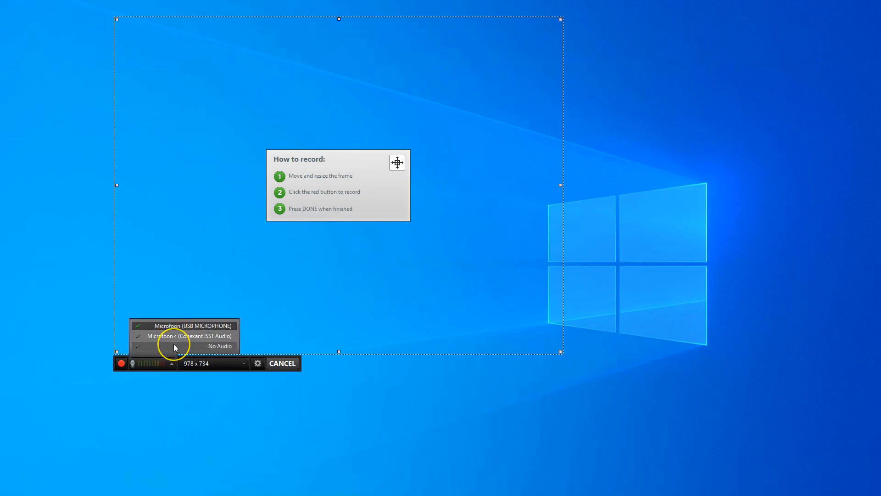
click(172, 363)
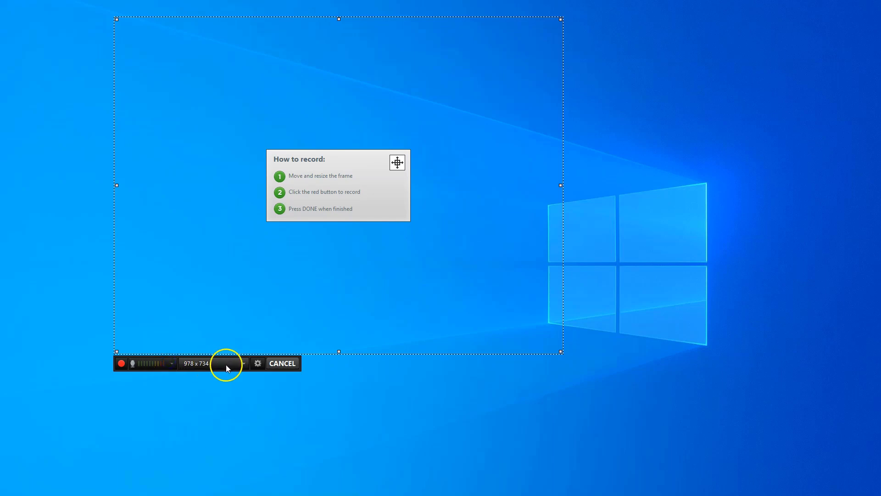
click(243, 363)
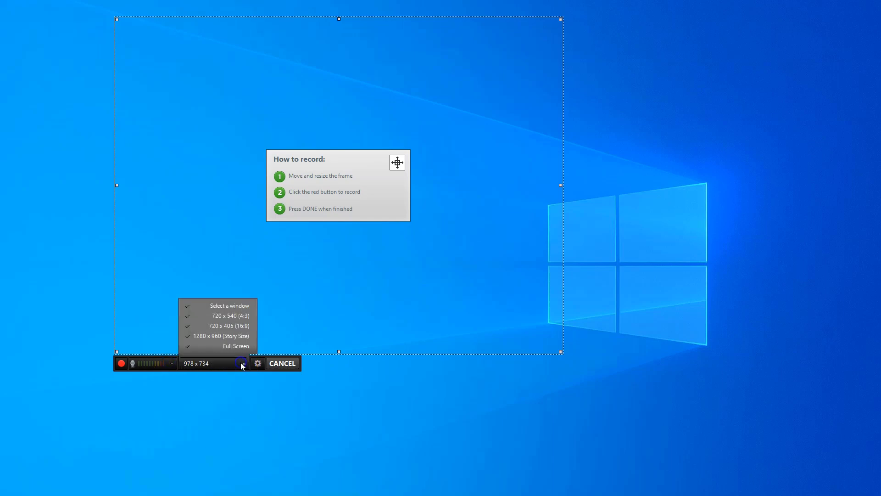
click(220, 336)
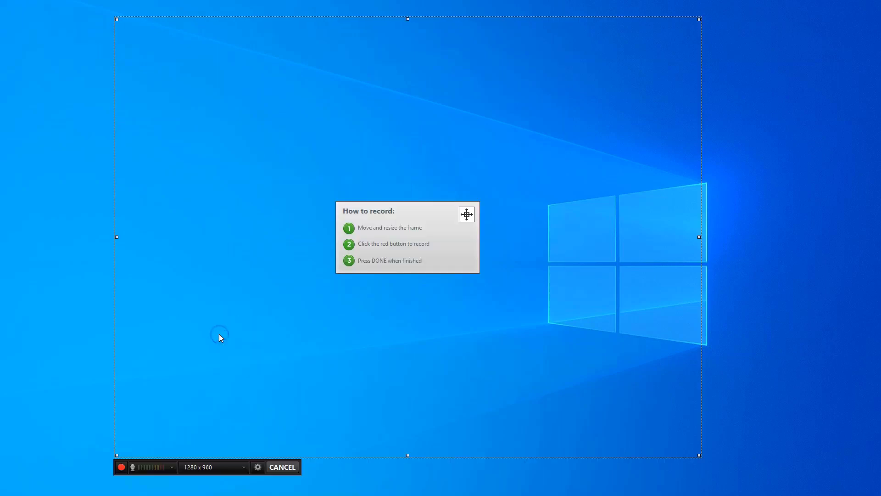
click(245, 467)
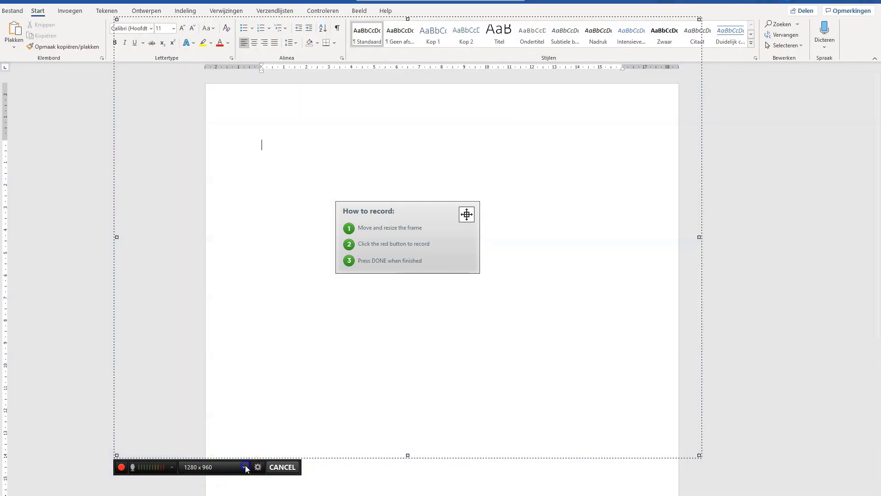
Step: Select the Word document window as the capture area
click(245, 464)
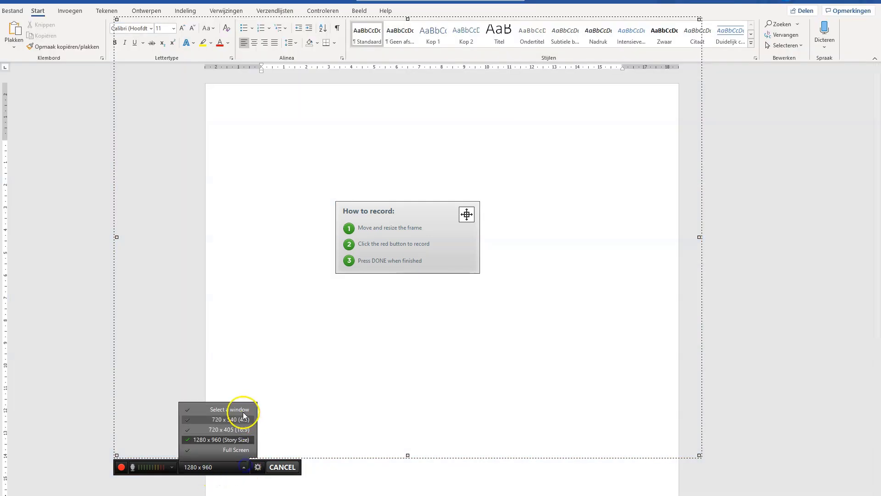
click(244, 410)
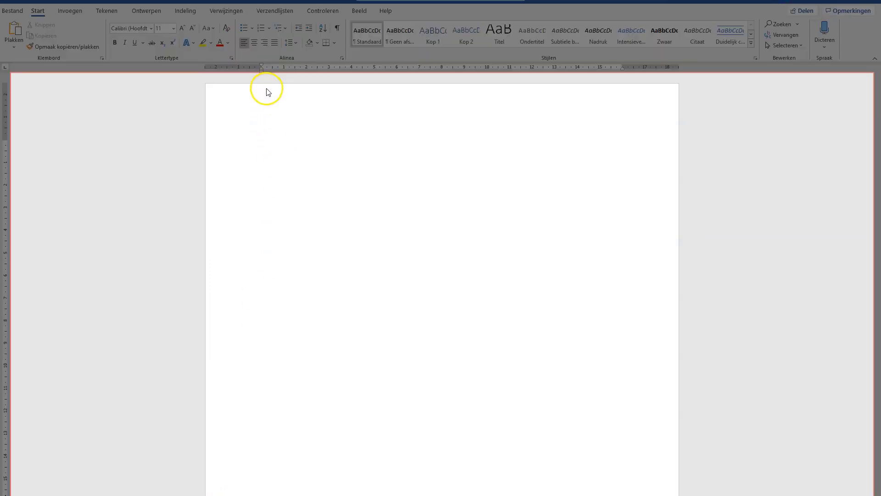
click(268, 91)
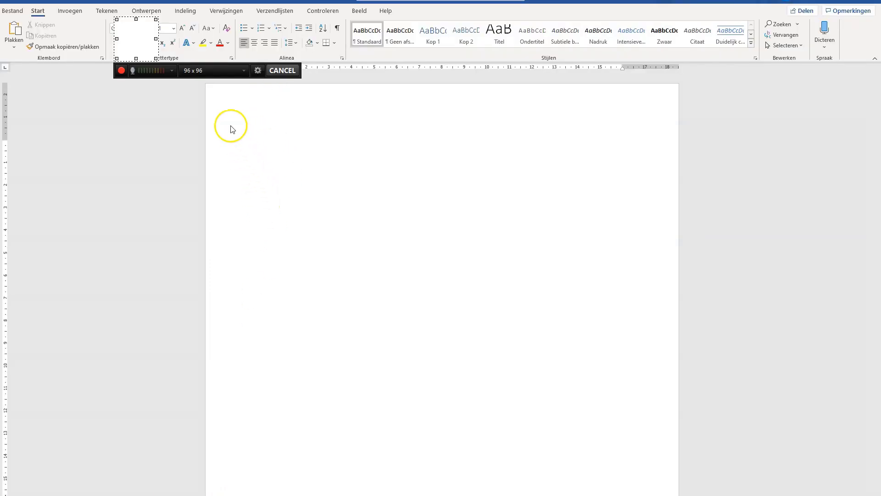
Step: Review the recording settings, leaving the system tray icon option on, and confirm them
click(257, 70)
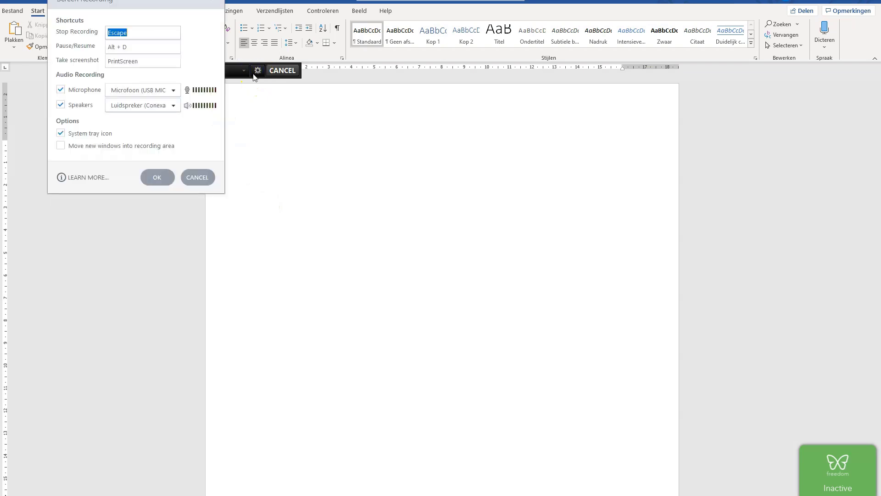
drag(178, 4, 181, 19)
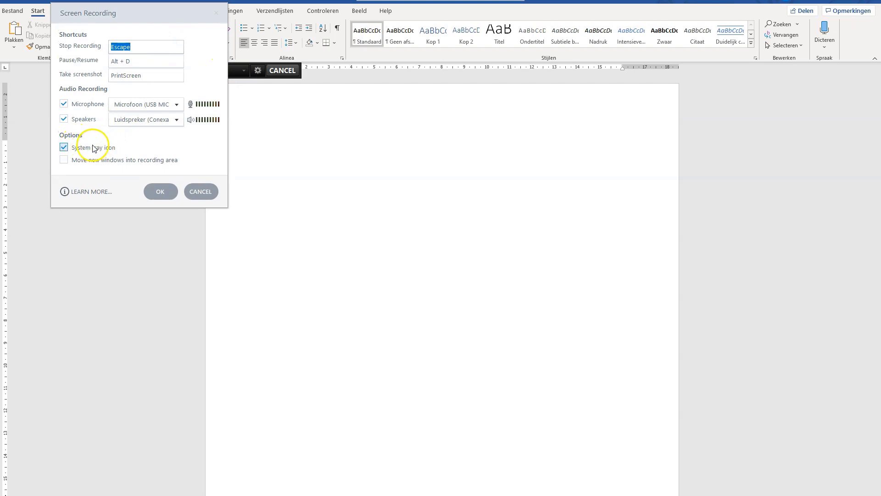
click(64, 147)
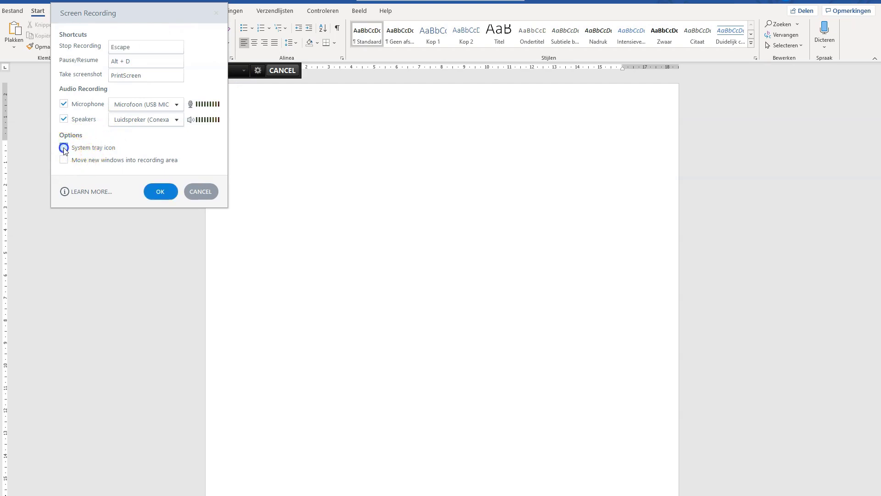
click(64, 147)
click(154, 191)
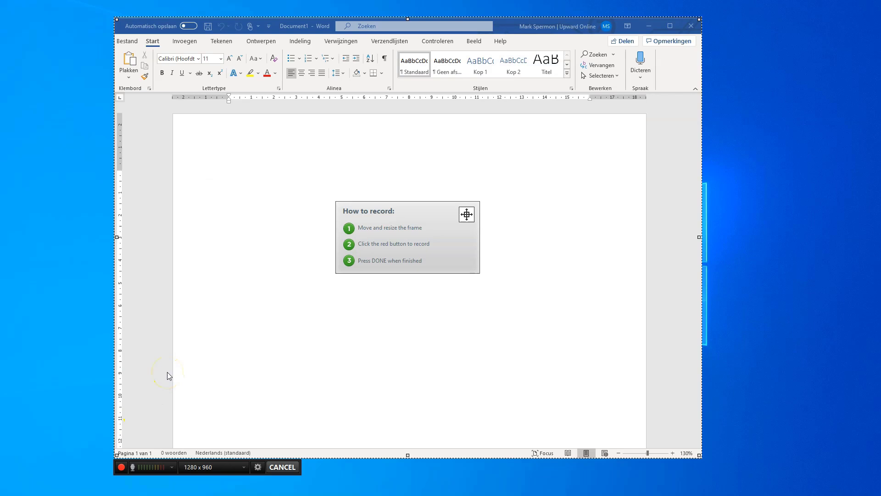
Step: Record Word generating Lorem ipsum text with =lorem() and bolding the first paragraph
click(121, 467)
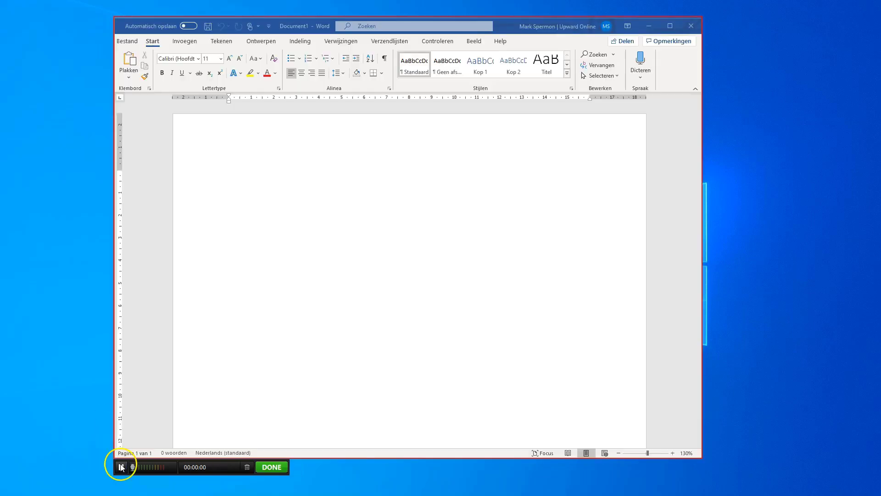
click(225, 164)
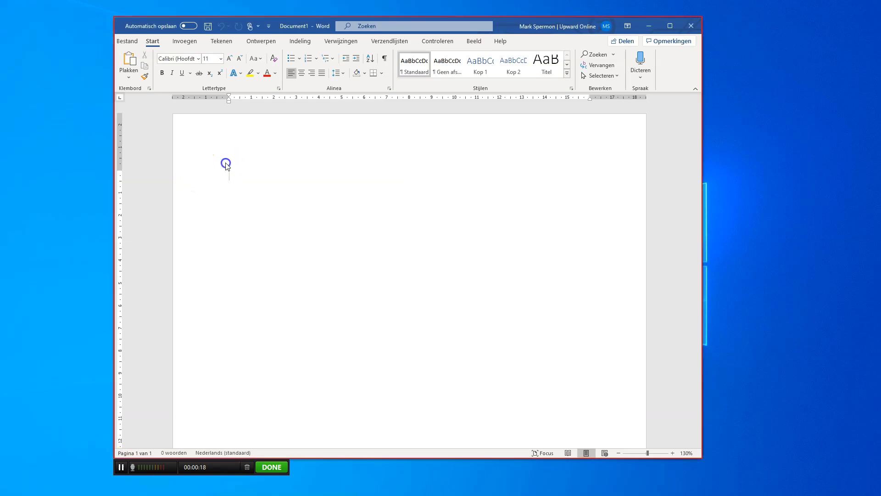
text(=lorem())
key(Return)
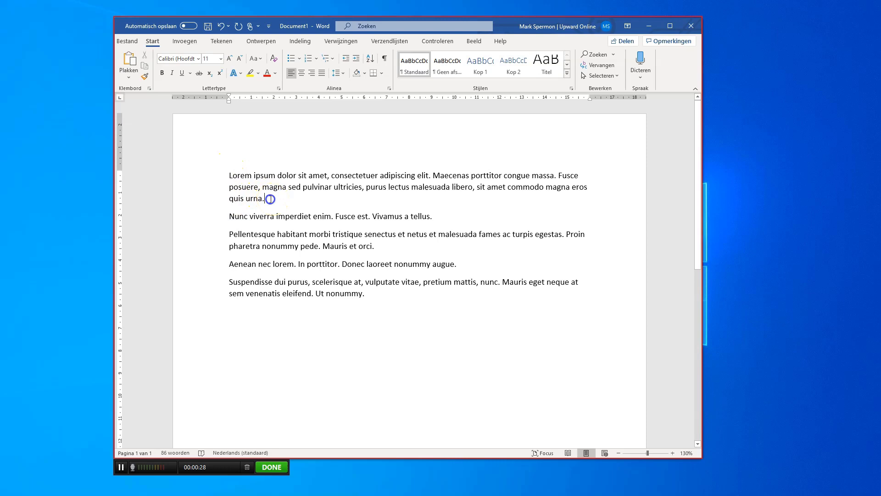
drag(267, 199, 230, 174)
key(ctrl+b)
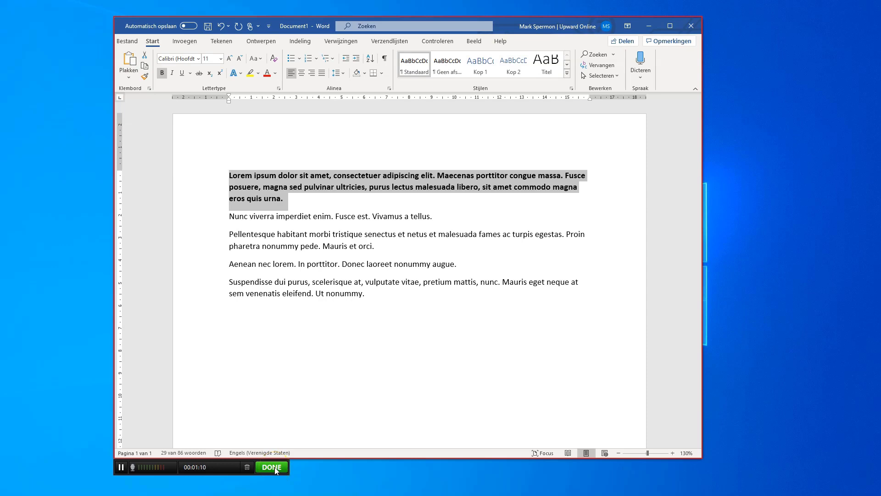
click(271, 467)
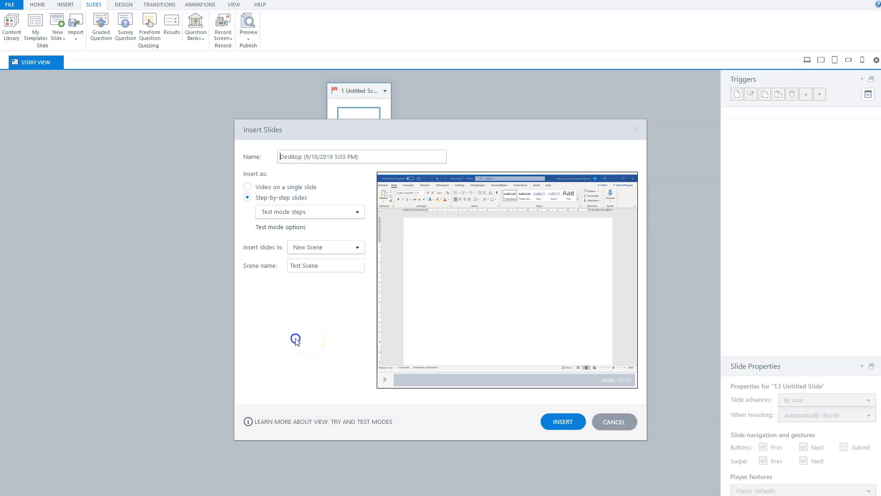
Step: Set the recording to insert as step-by-step slides using View mode steps
drag(360, 128, 338, 130)
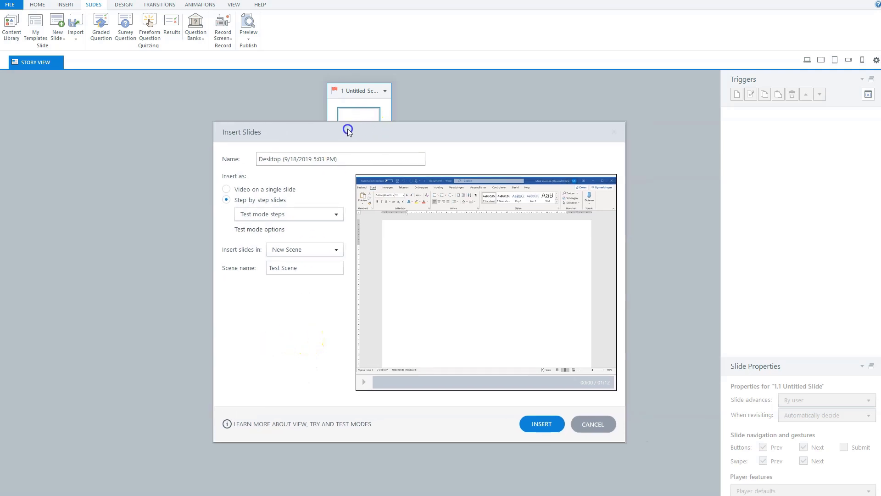
click(227, 190)
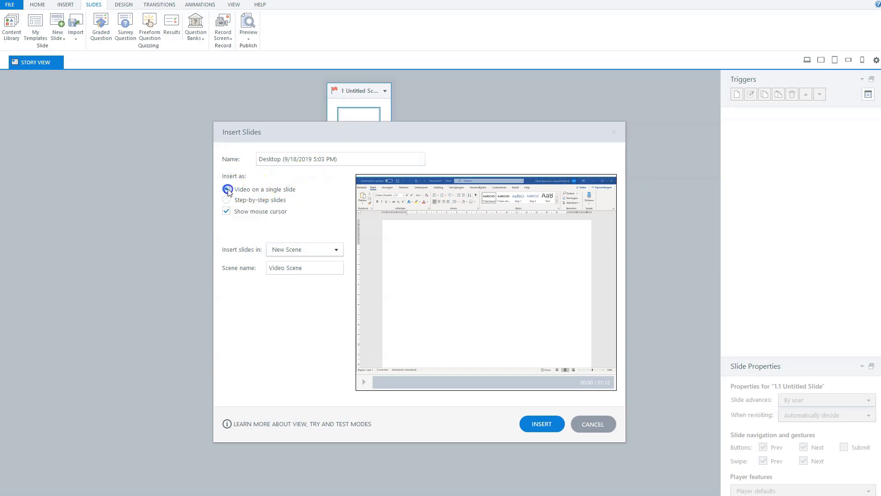
click(227, 199)
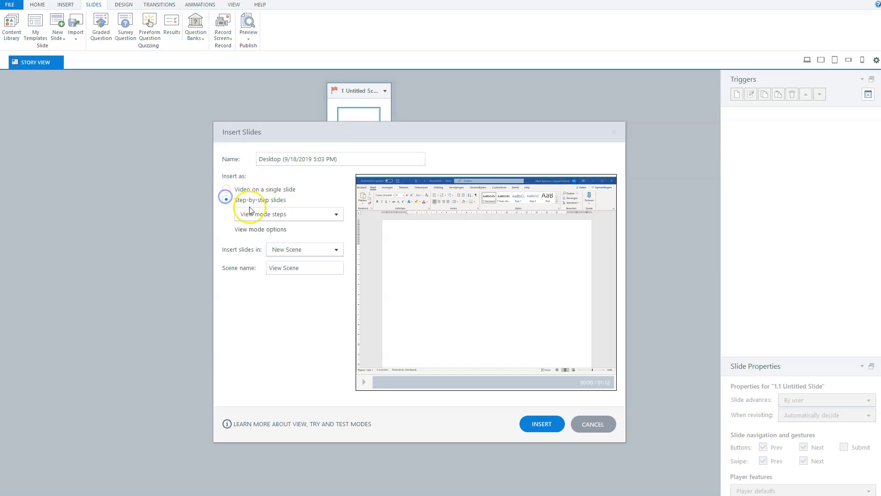
click(257, 214)
click(256, 249)
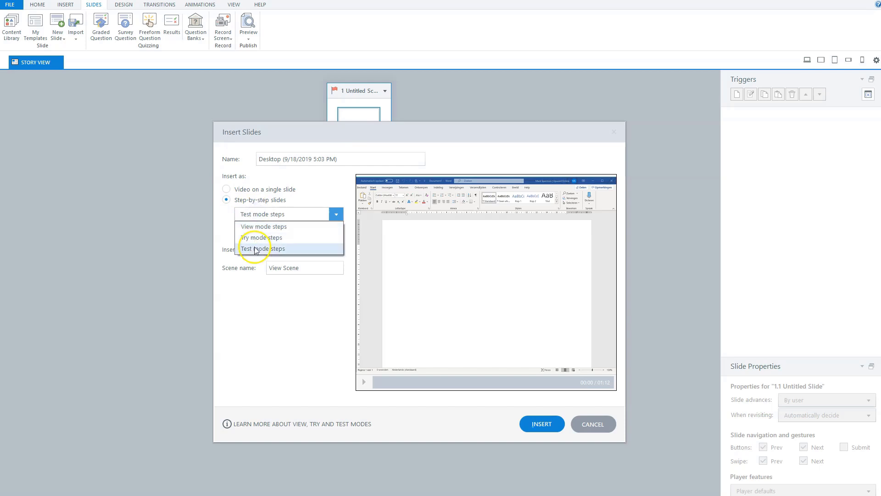
key(Up)
key(Up)
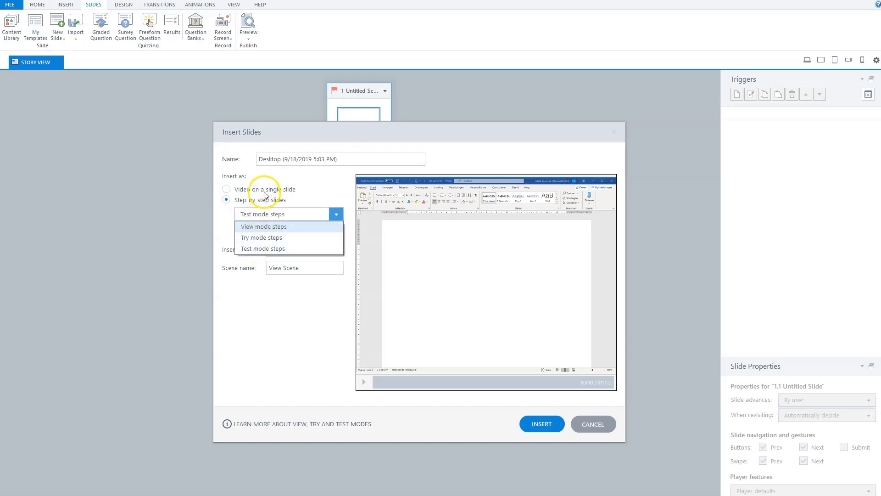
key(Return)
click(226, 189)
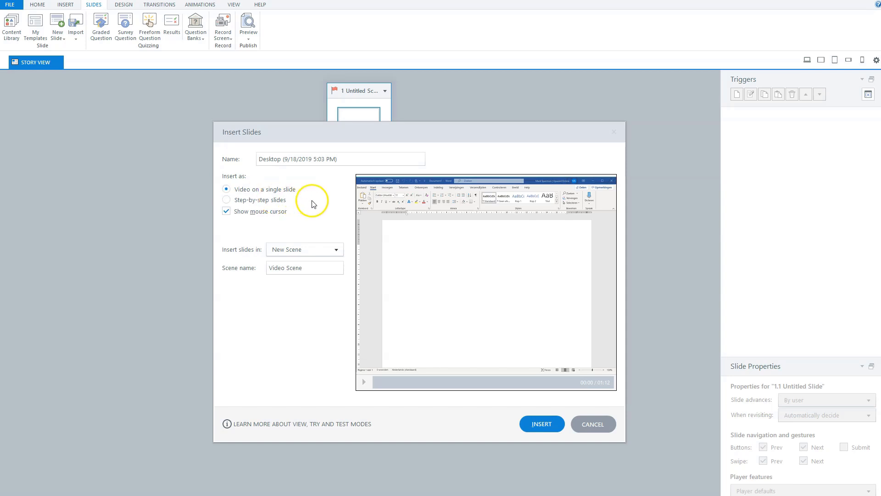
click(227, 200)
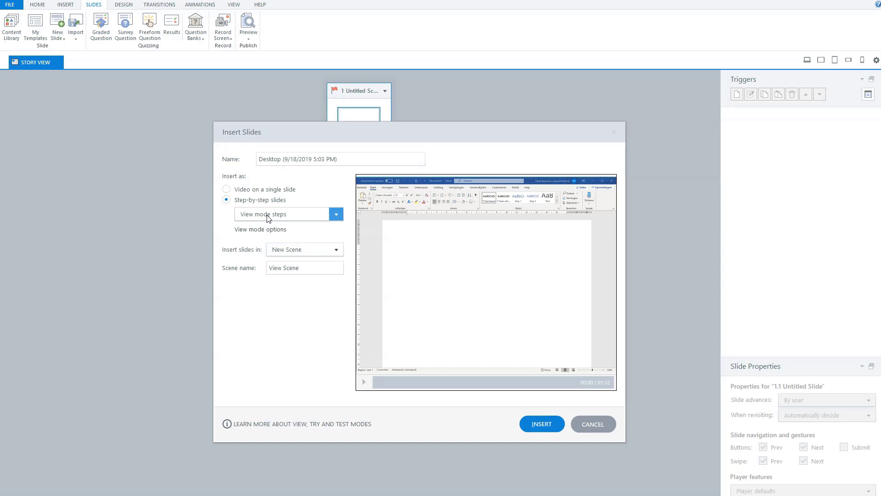
click(268, 218)
click(261, 234)
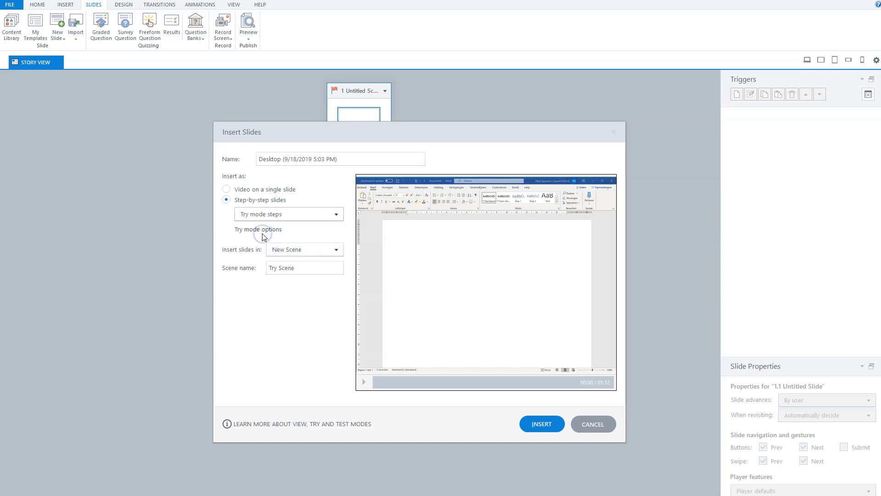
click(284, 230)
click(297, 213)
click(287, 250)
key(Up)
key(Up)
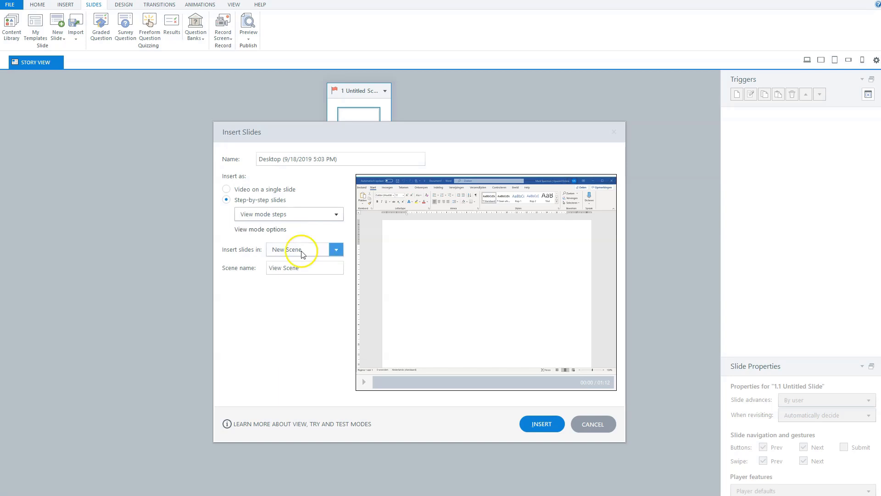
click(308, 270)
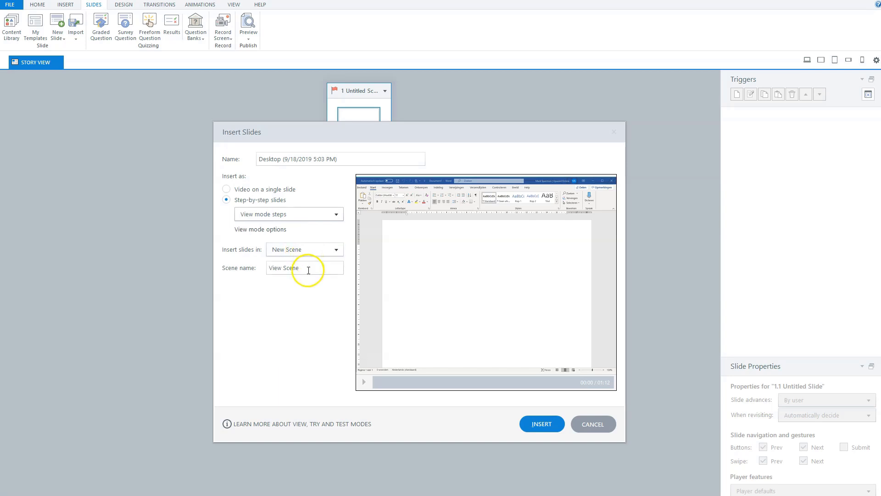
Step: Insert the recording as a three-slide View Scene and reopen the Insert Slides dialog
click(537, 424)
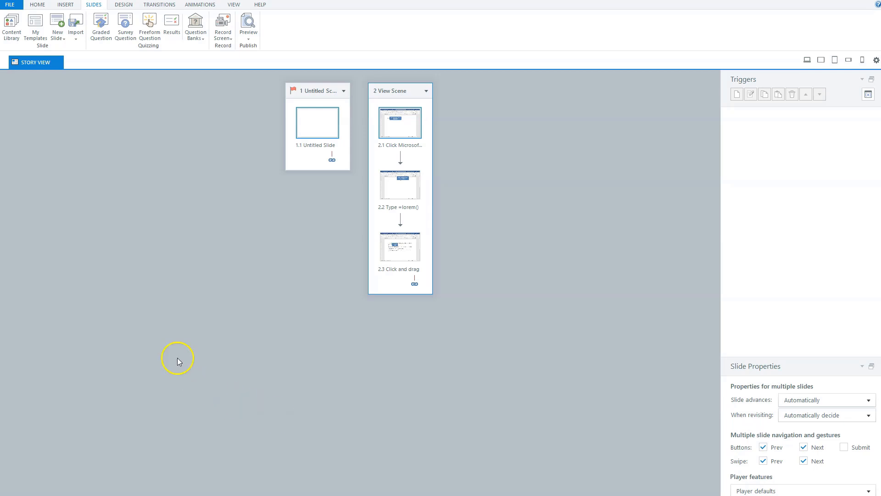
click(230, 40)
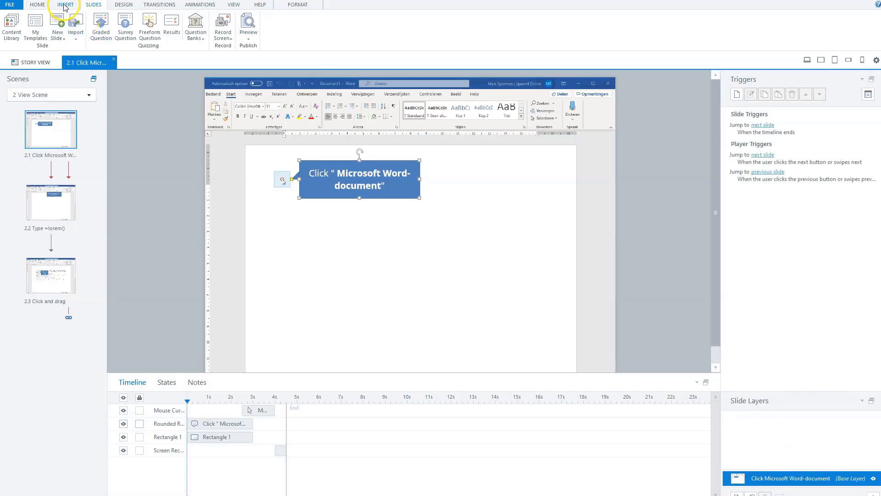
Step: Draw a smiley face shape on slide 2.1, then select the 2.3 Type =lorem() slide
click(65, 5)
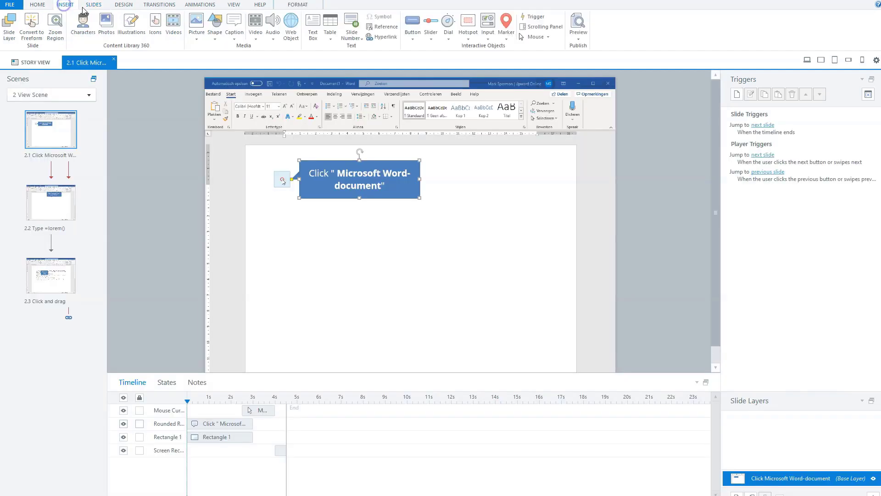
click(213, 33)
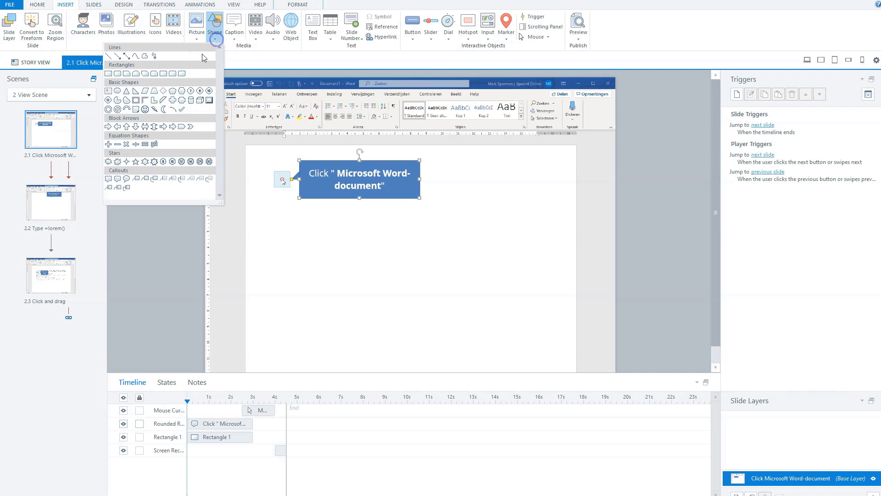
click(148, 110)
drag(290, 274, 363, 343)
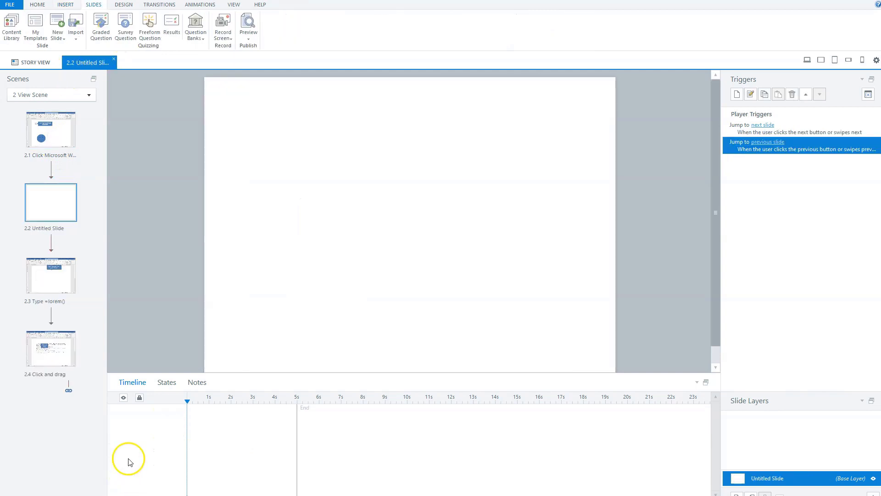
click(65, 282)
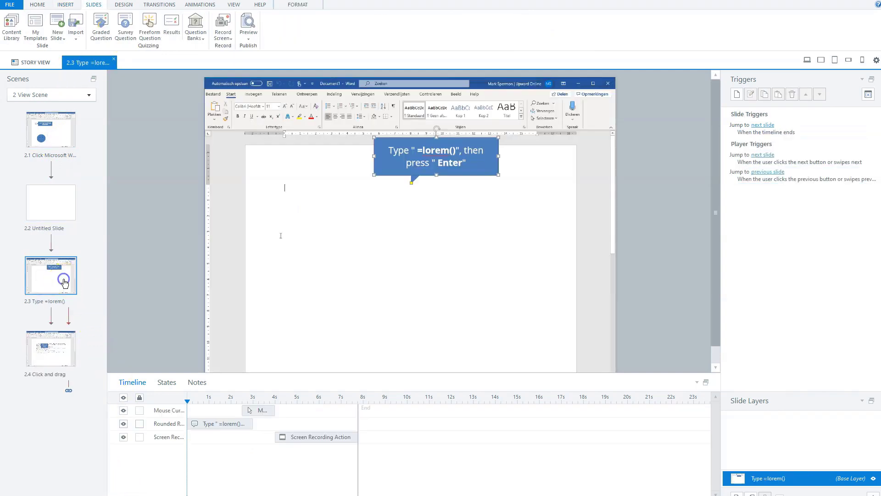
Step: Open Action Fine Tuning for the Type =lorem() step and drag its start frame earlier to 465
right_click(392, 288)
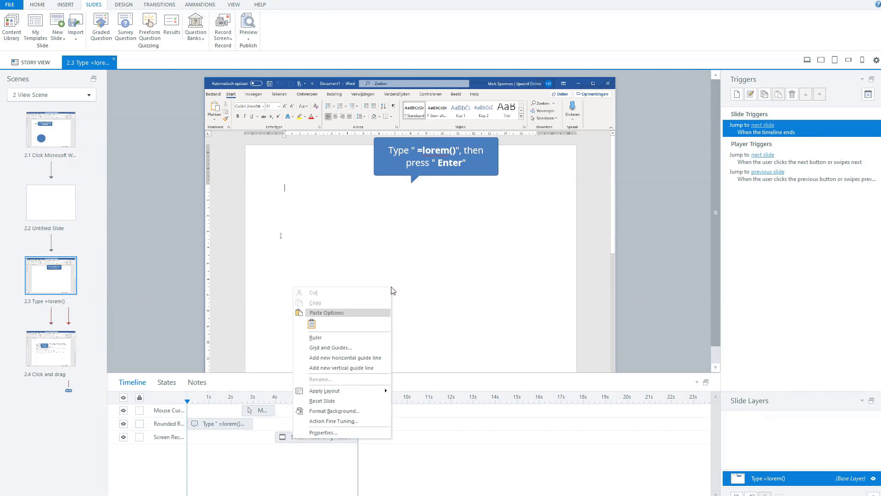
click(345, 420)
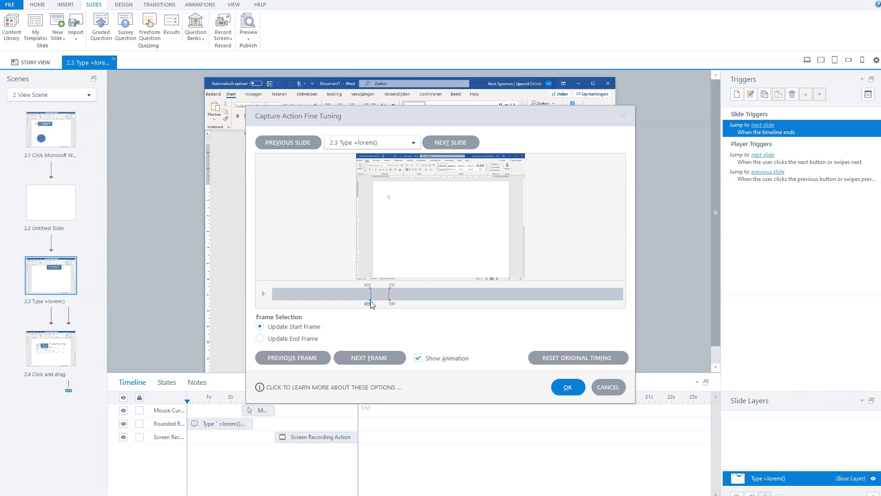
click(366, 303)
drag(365, 302, 364, 295)
click(389, 299)
Step: Nudge the start frame to 467 and extend the end frame to 592
click(355, 356)
click(354, 356)
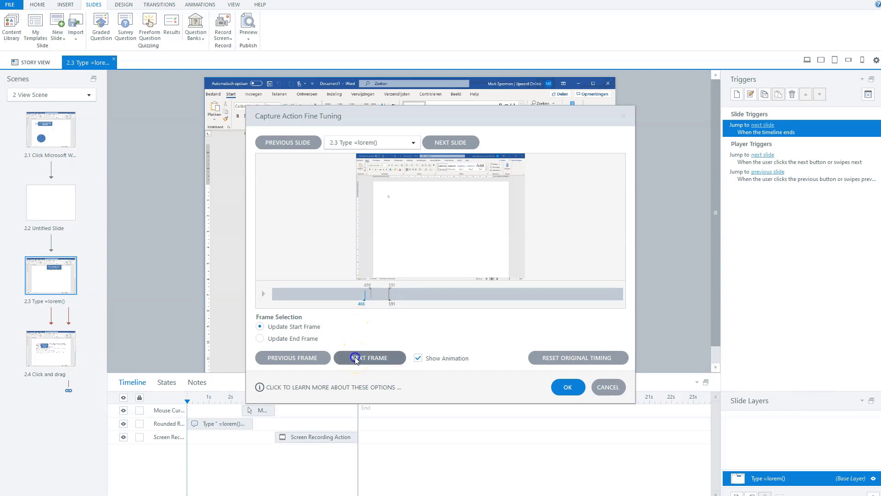
click(354, 356)
click(354, 356)
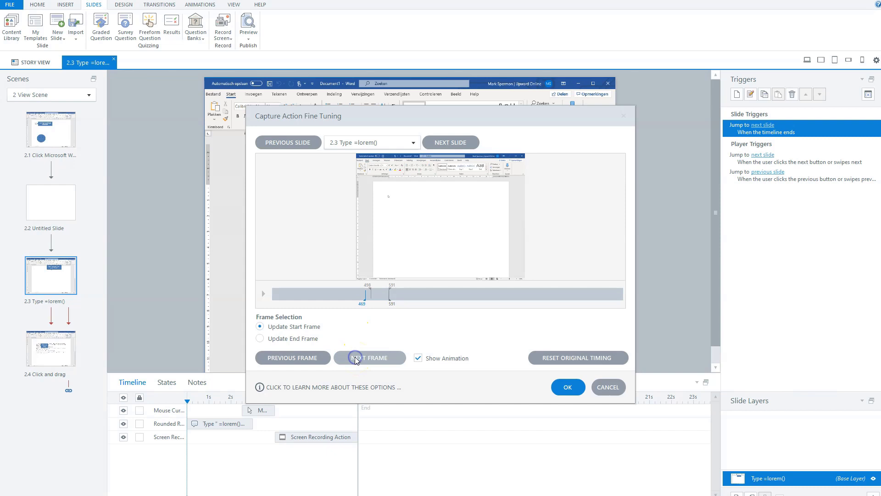
click(319, 357)
click(319, 357)
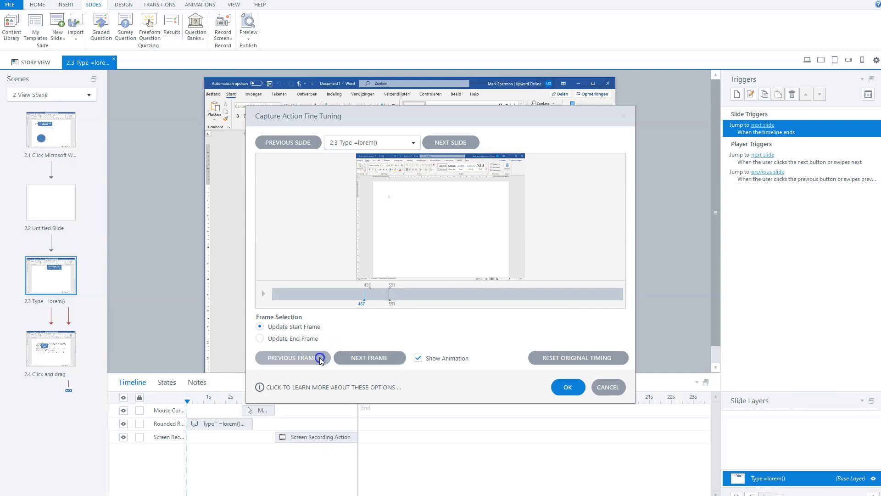
click(292, 342)
click(354, 356)
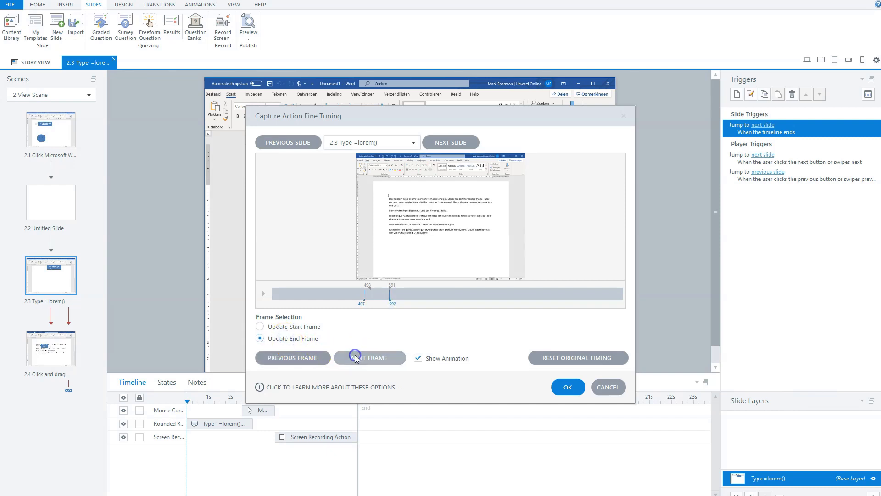
Step: Extend the Type =lorem() step's end frame two frames to 594 and preview the playback
click(355, 356)
click(354, 357)
click(265, 294)
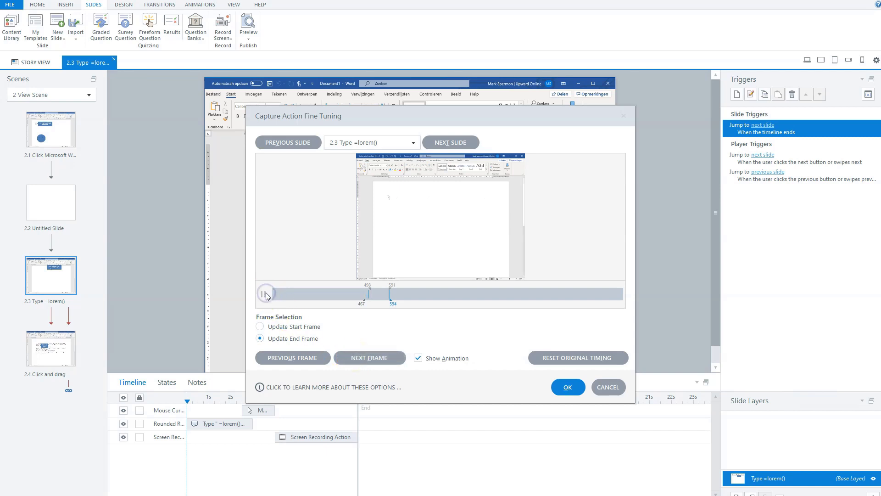
click(277, 294)
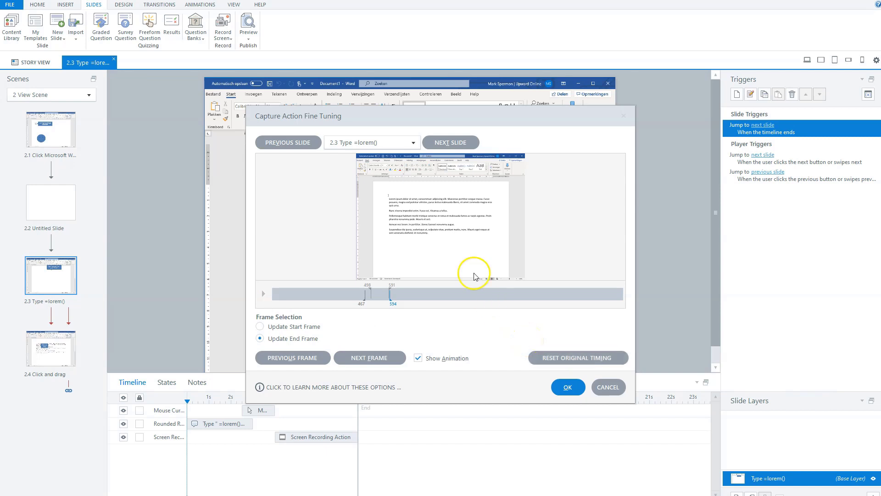
Step: Confirm slide 2.3 in the step slide list and save the fine-tuned timing
click(413, 143)
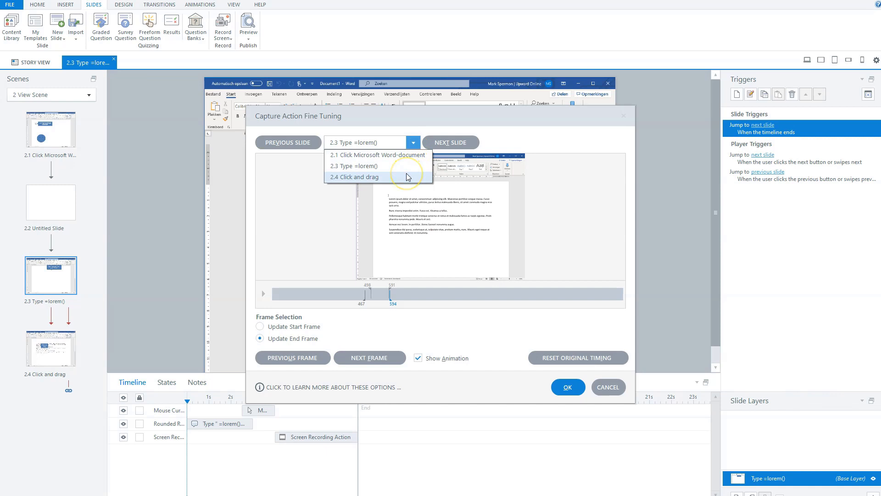
click(443, 143)
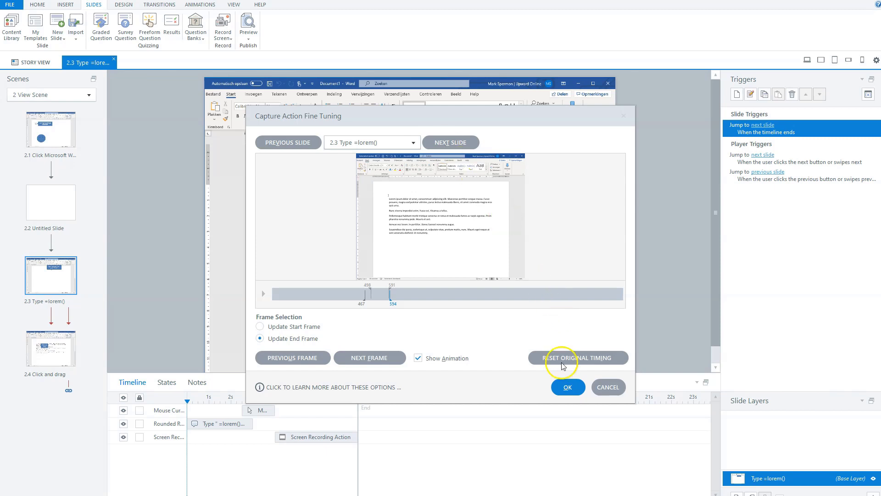
click(566, 386)
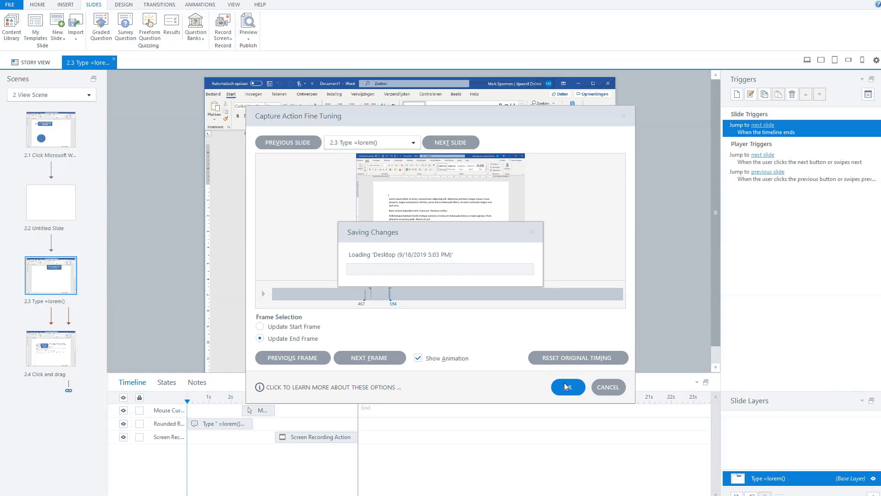